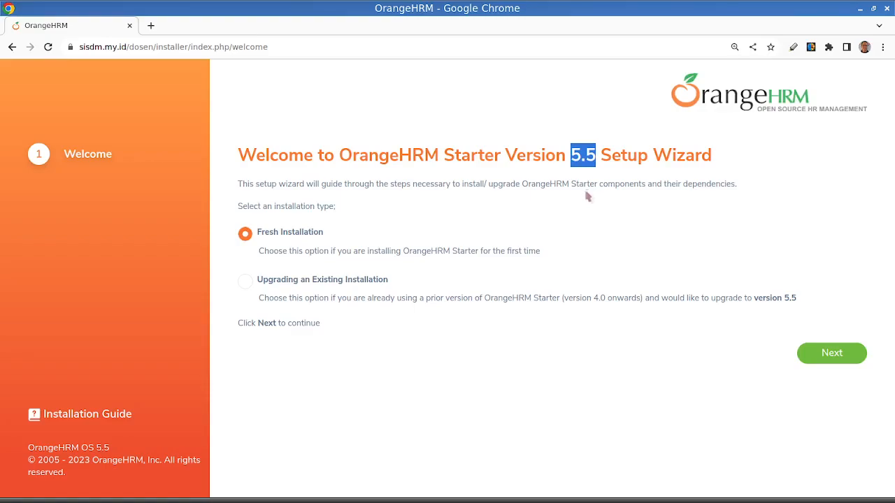
- Examine the installer's web address, highlighting the domain sisdm.my.id and the dosen folder
left_click(552, 205)
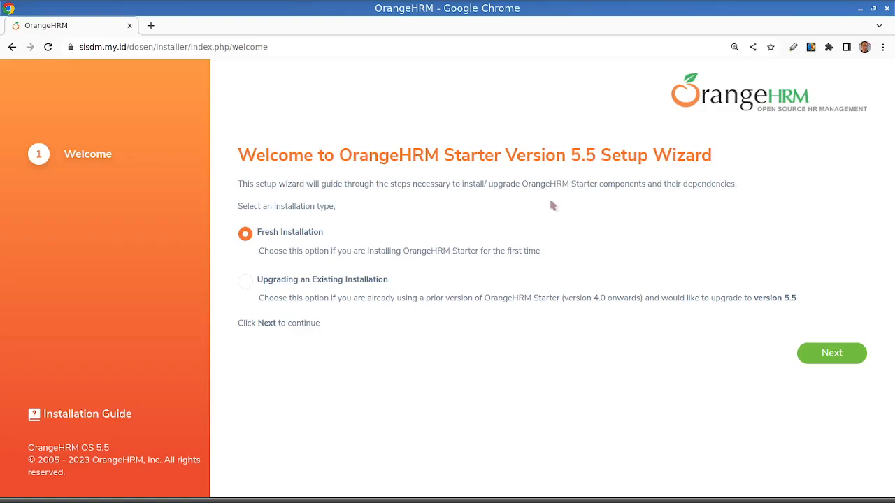
left_click(95, 47)
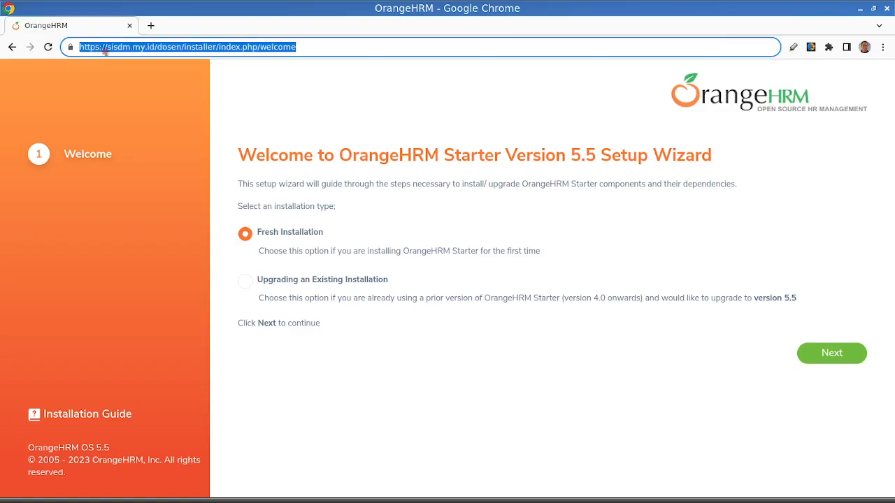
left_click(131, 47)
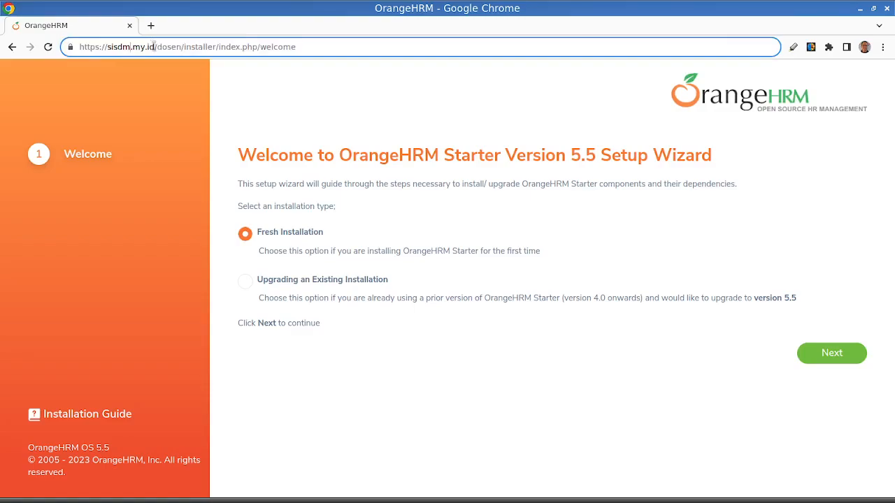
left_click_drag(154, 47, 107, 47)
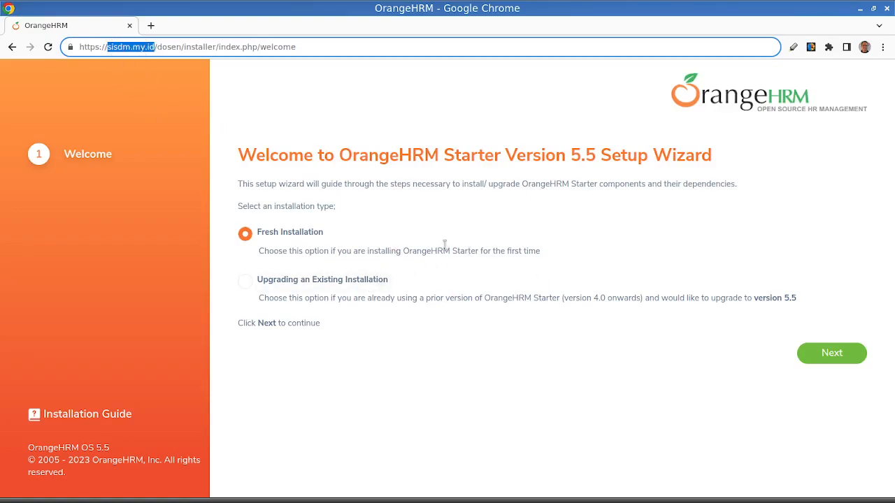
left_click(123, 47)
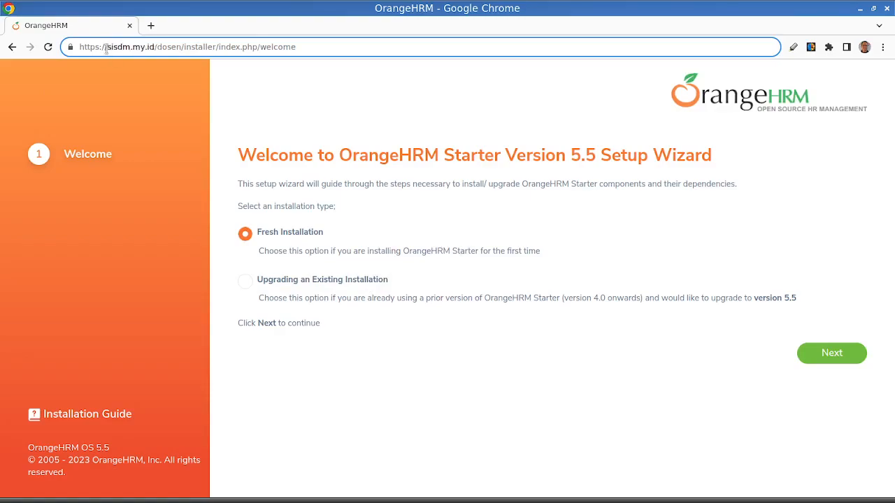
left_click_drag(108, 47, 153, 49)
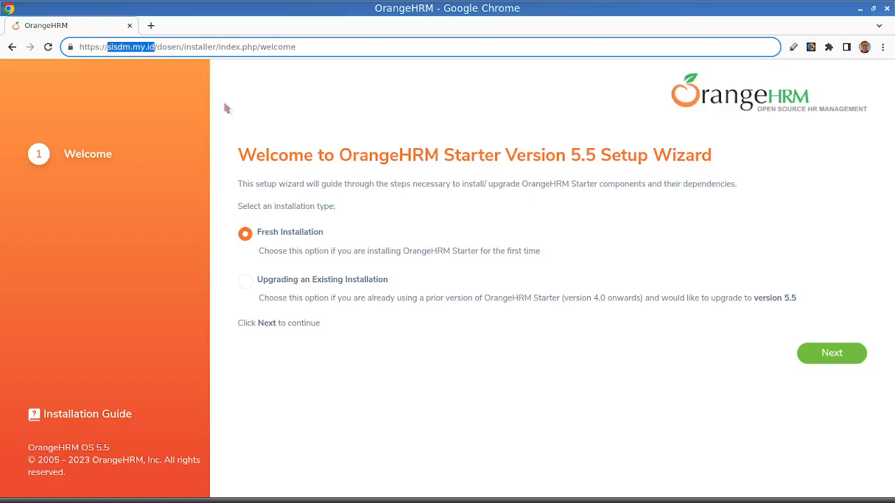
left_click(160, 49)
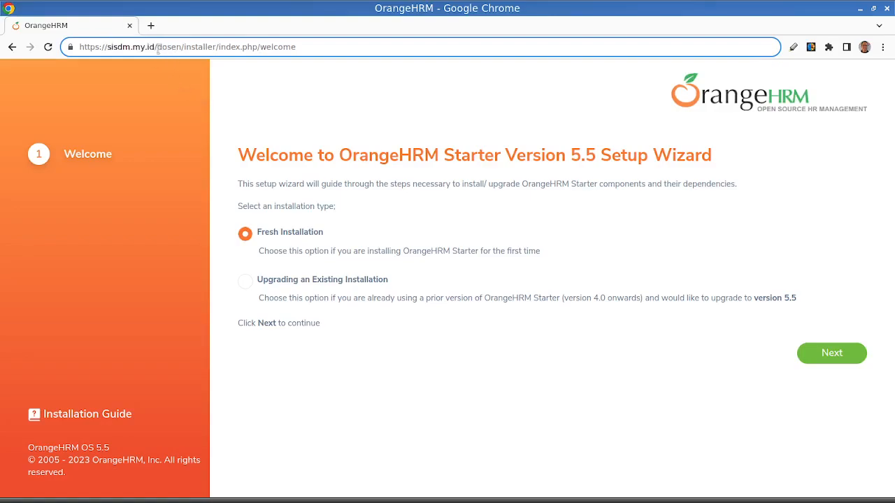
left_click_drag(157, 48, 181, 47)
left_click(108, 47)
left_click_drag(181, 46, 108, 49)
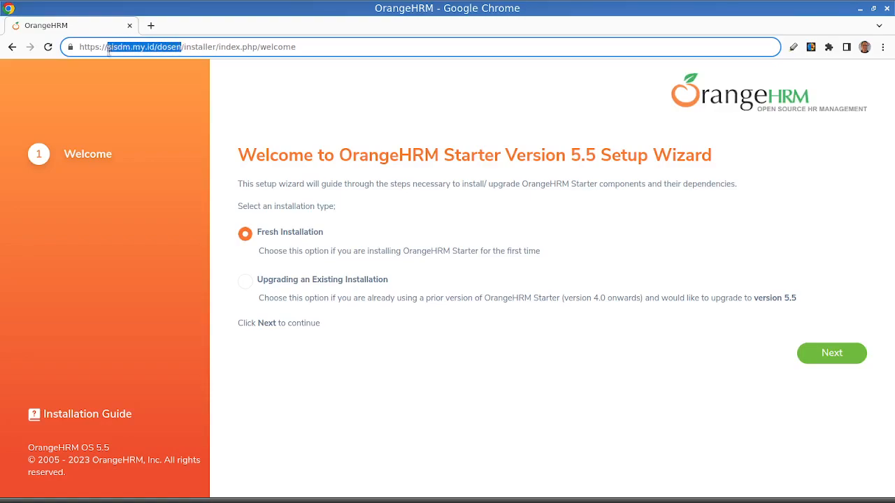
left_click(184, 51)
left_click(297, 51, "shift")
key("BackSpace")
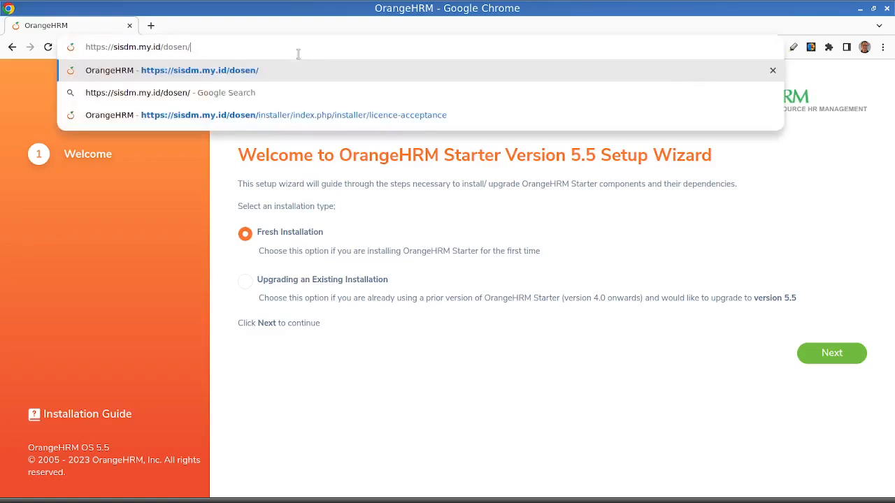
key("BackSpace")
key("Return")
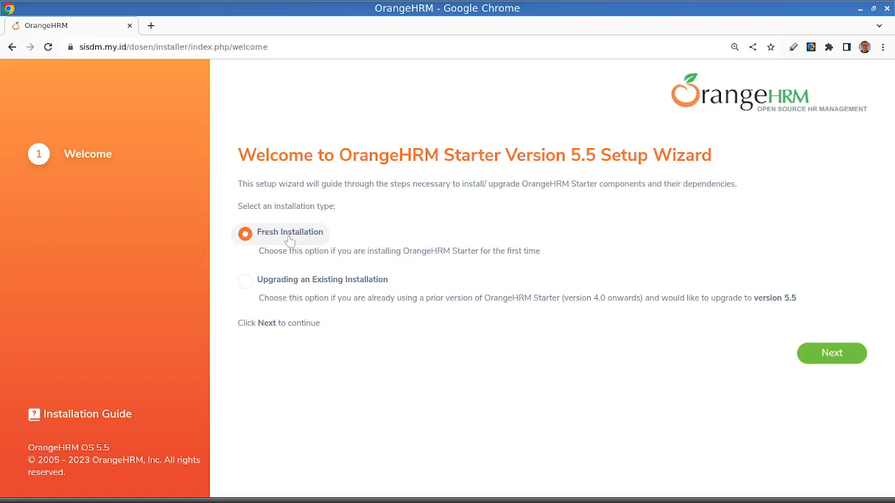
left_click(839, 357)
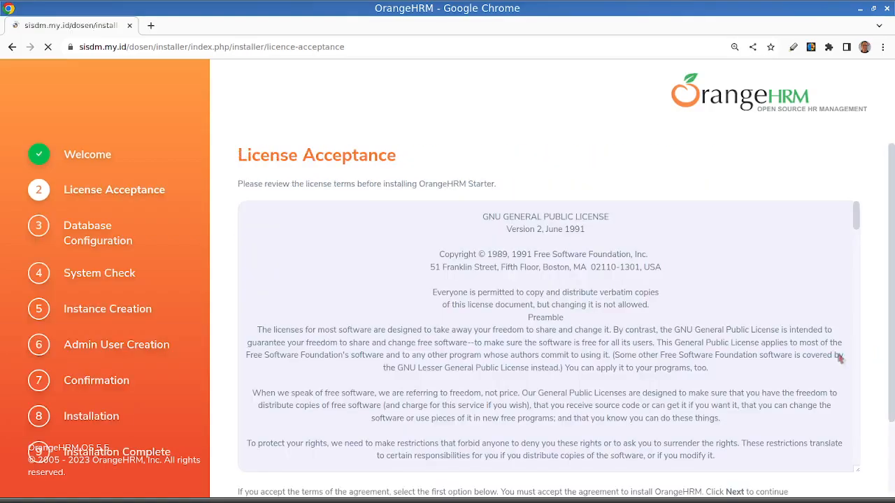
- Go through the license text to its end, accept the License Agreement terms and continue to the database configuration
scroll(786, 337, "down", 8)
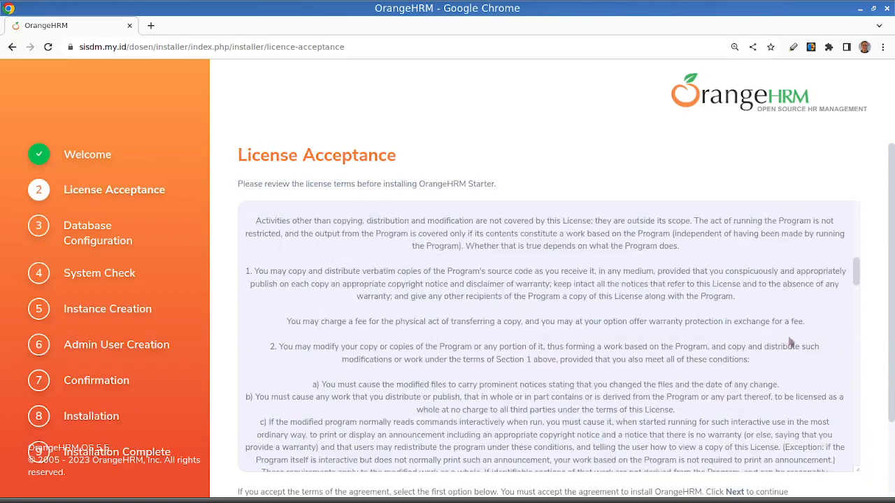
scroll(789, 342, "down", 5)
left_click_drag(859, 337, 887, 477)
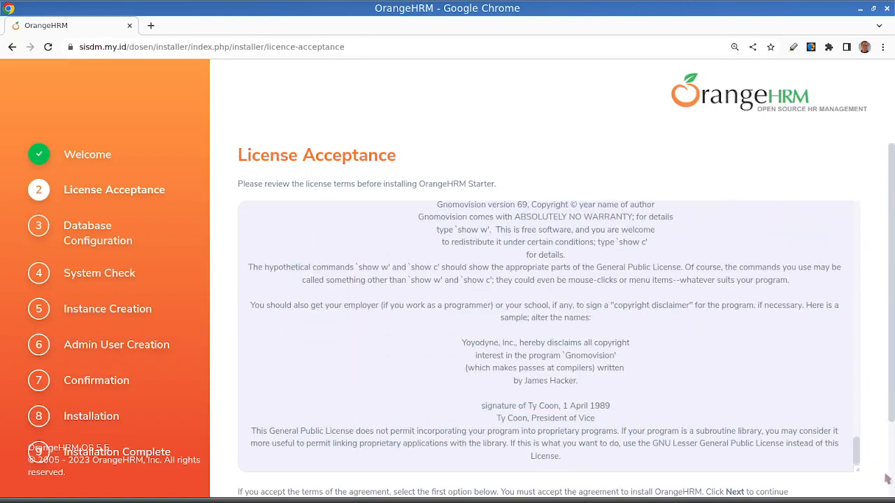
mouse_move(888, 500)
scroll(701, 434, "down", 2)
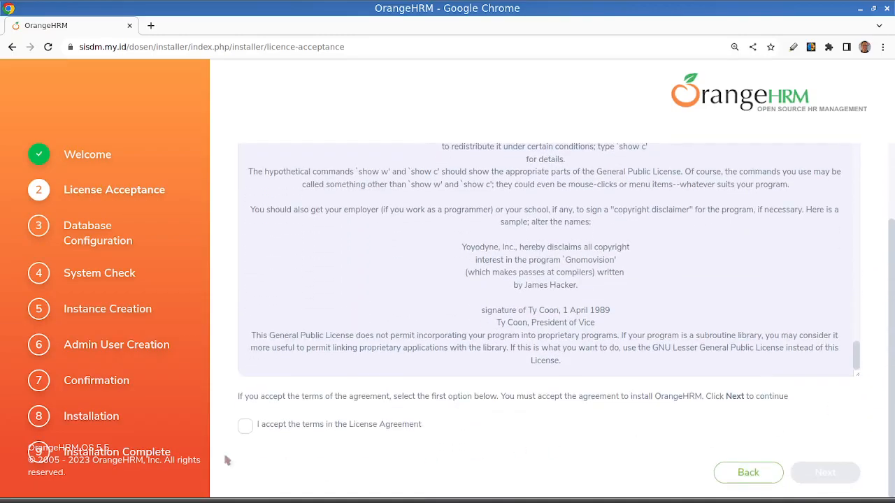
left_click(245, 426)
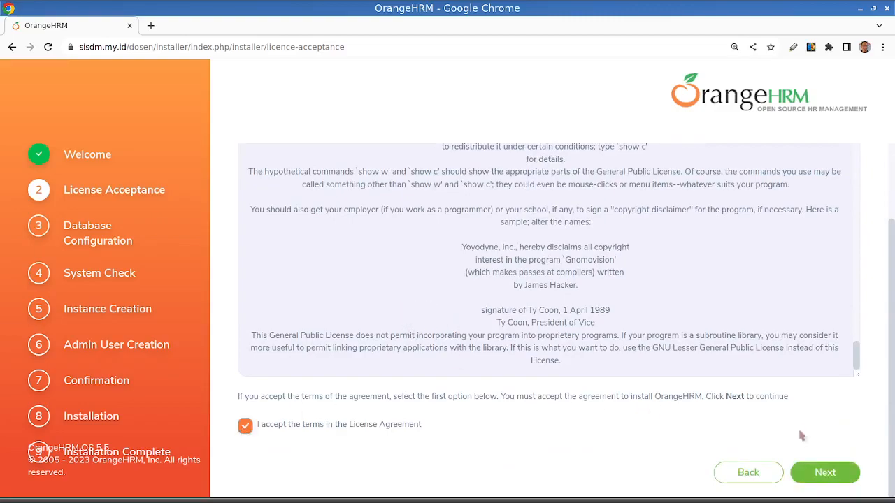
left_click(826, 476)
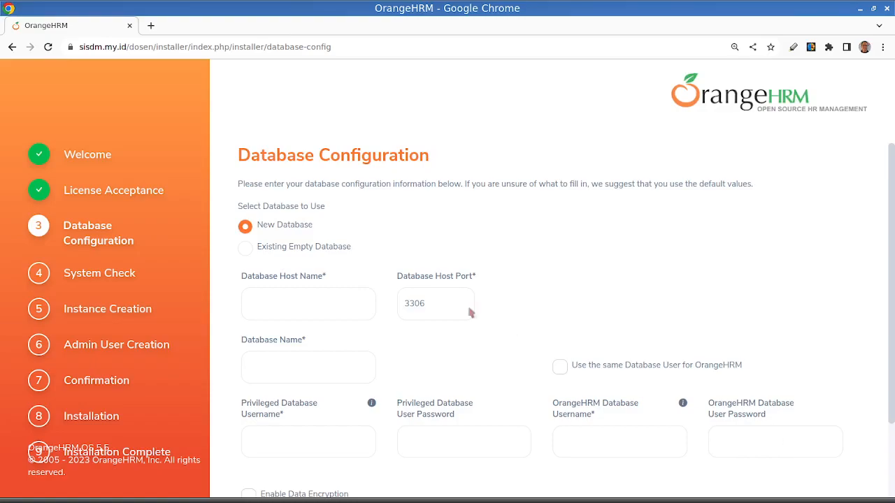
- Choose Existing Empty Database and set the database host name to localhost and the database name to dosen
scroll(402, 257, "down", 2)
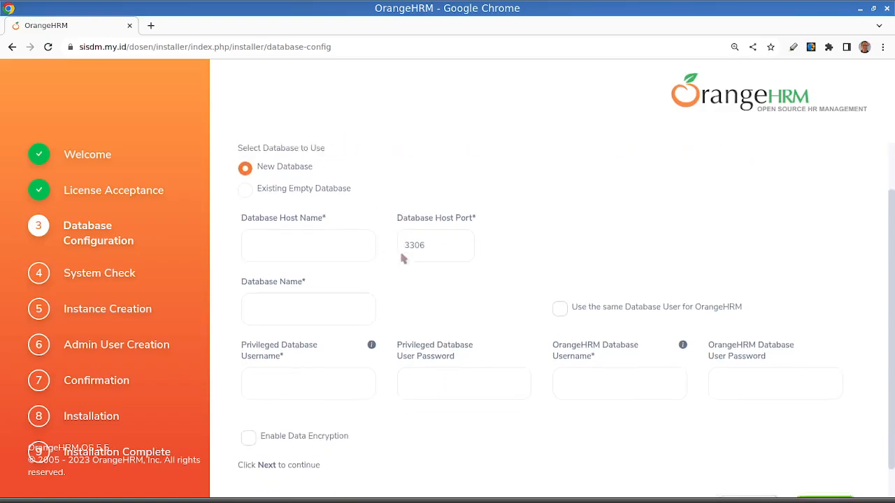
scroll(402, 258, "up", 1)
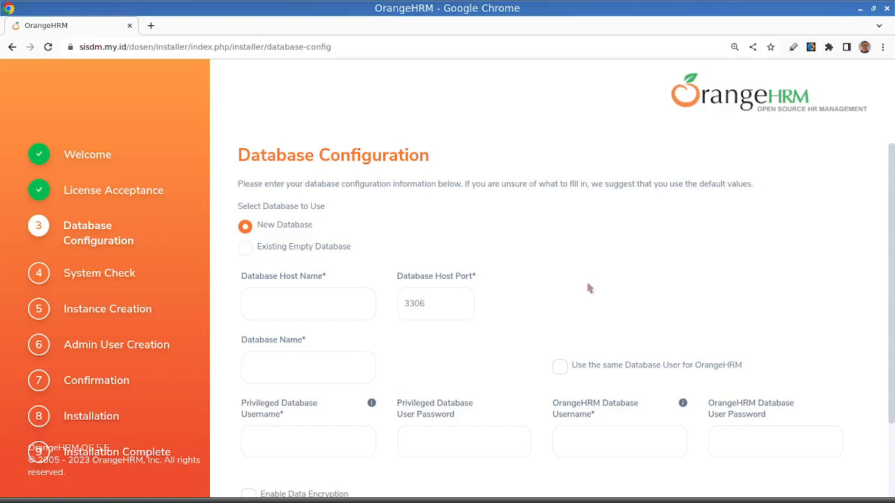
left_click(246, 255)
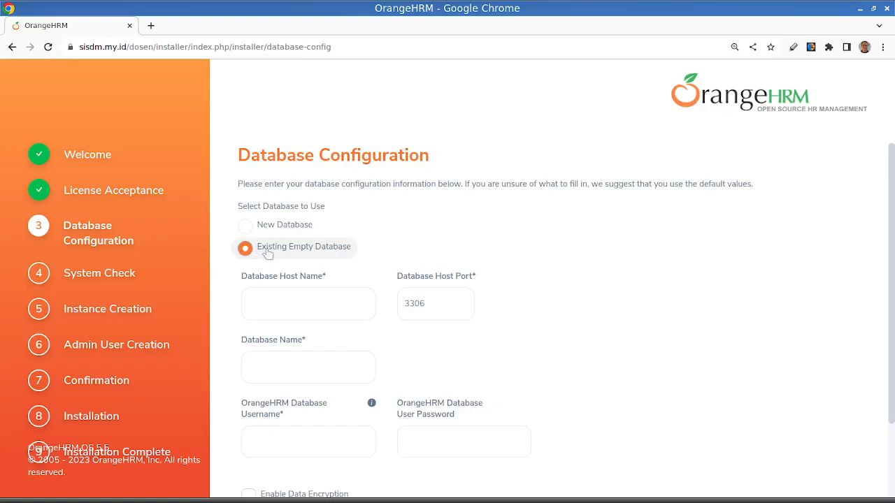
left_click(327, 299)
type("dosen")
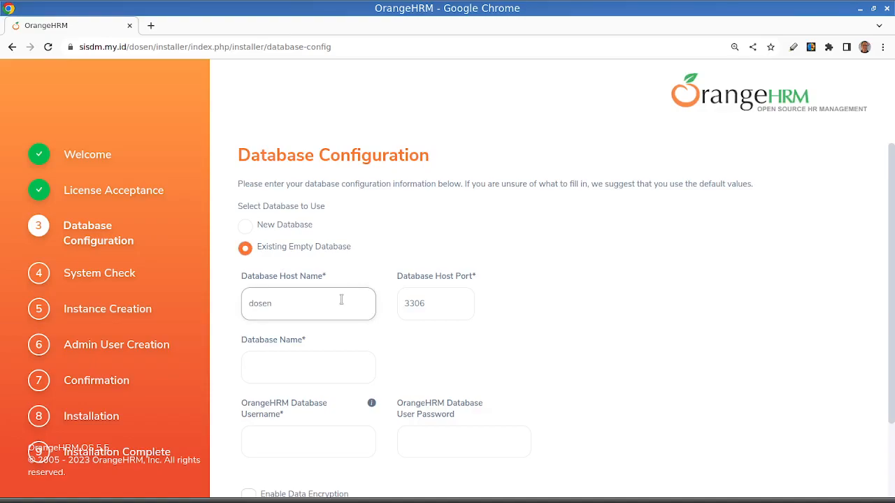
left_click_drag(281, 310, 203, 280)
type("localhost")
left_click(283, 370)
type("dosen")
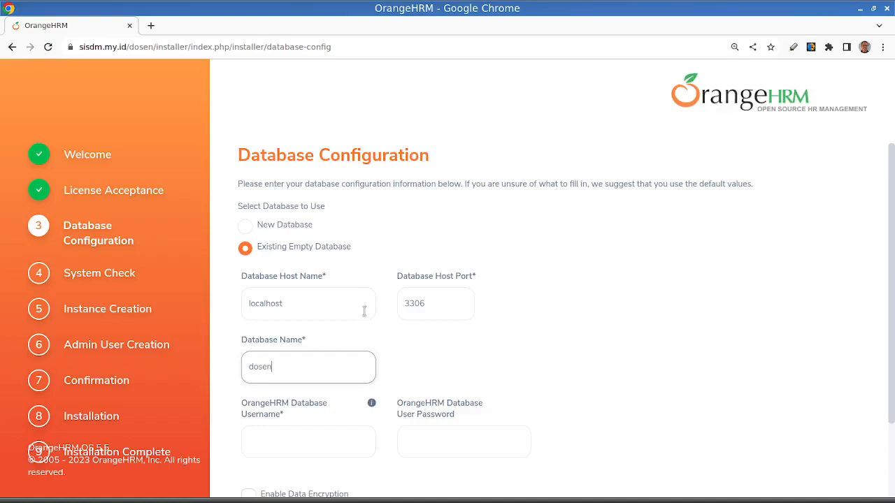
- Set the OrangeHRM database username to userdosen for the dosen database
scroll(339, 297, "down", 2)
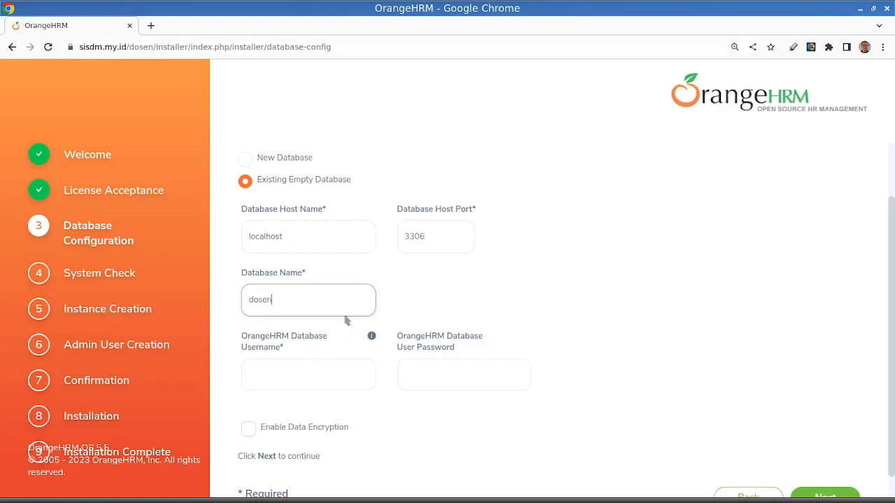
double_click(280, 299)
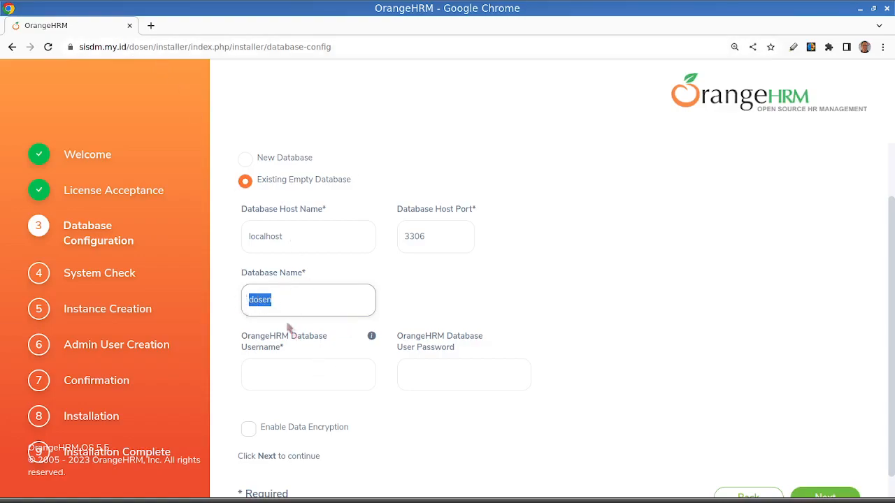
left_click_drag(277, 299, 223, 286)
left_click(294, 371)
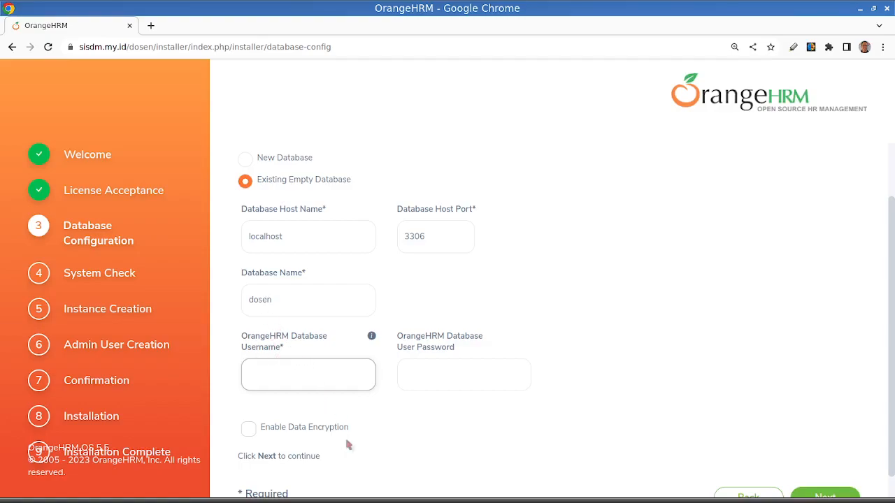
type("userdosen")
- Enter the OrangeHRM database user password and submit the database configuration, saving the login in the browser
left_click(420, 379)
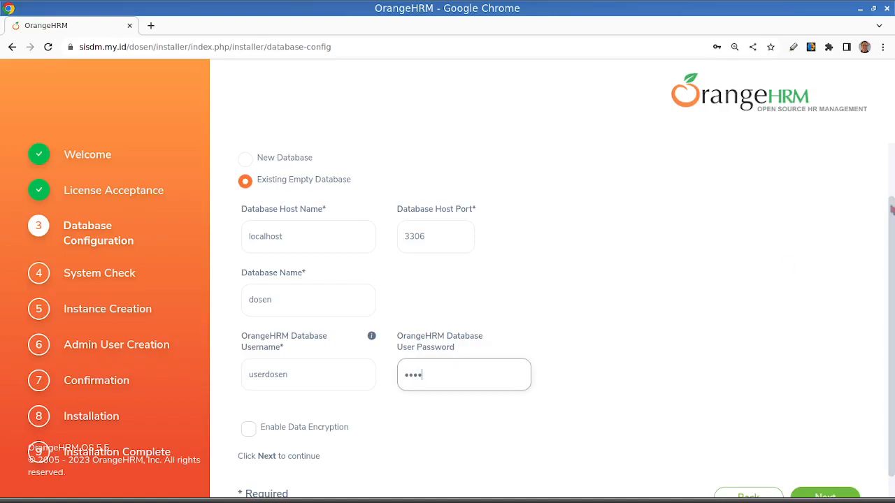
type("1")
scroll(465, 400, "down", 1)
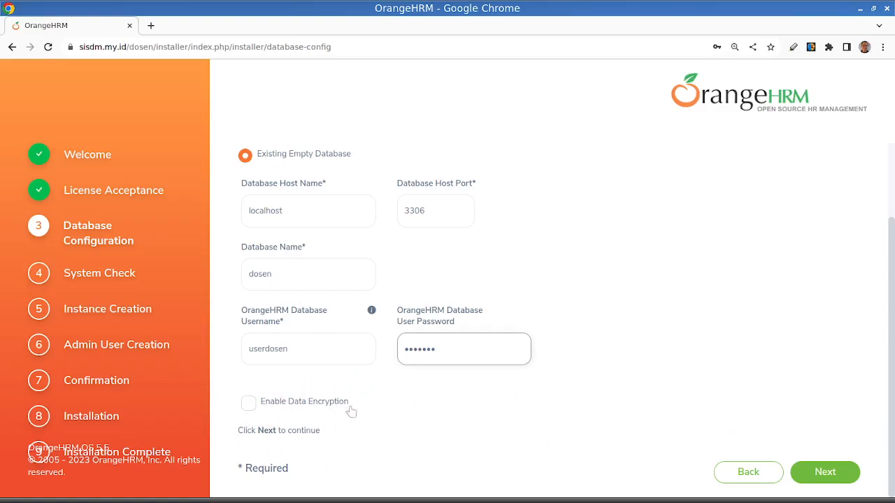
left_click(823, 472)
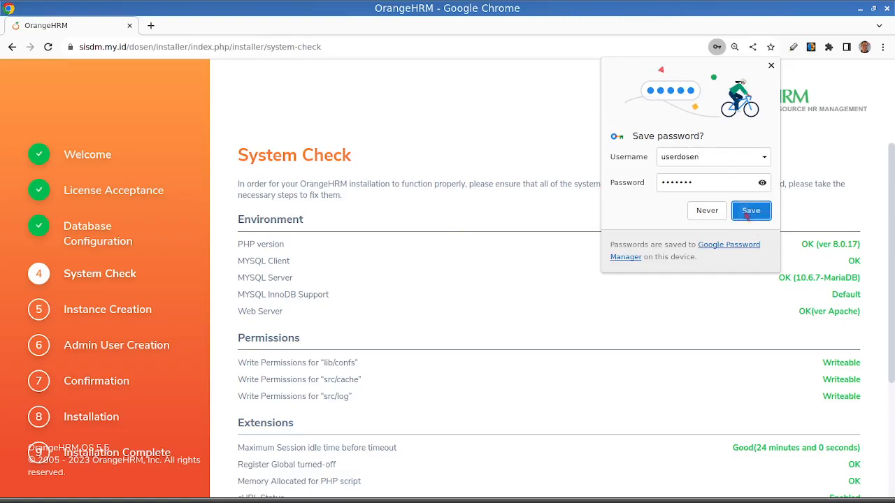
left_click(750, 214)
- Review the environment, permissions and extensions results of the system check and continue to instance creation
scroll(510, 336, "down", 3)
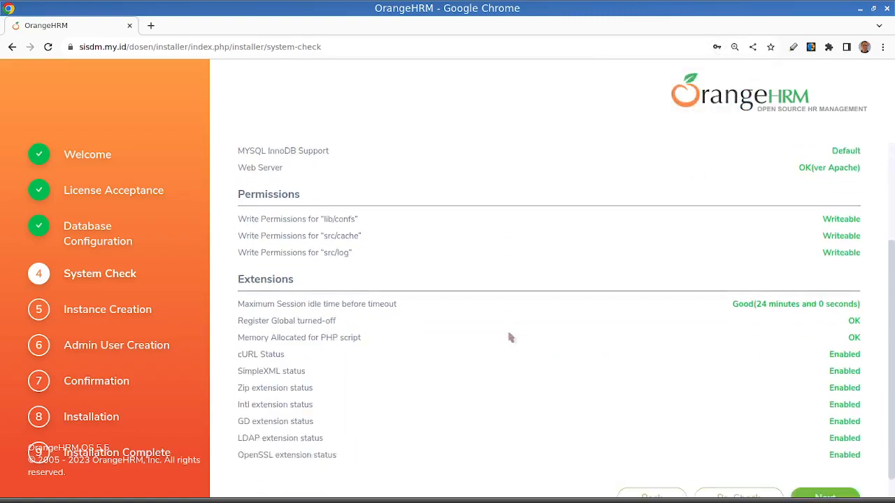
scroll(511, 336, "up", 3)
scroll(507, 304, "down", 3)
scroll(511, 316, "up", 2)
scroll(511, 317, "up", 1)
scroll(511, 317, "down", 3)
scroll(512, 317, "up", 3)
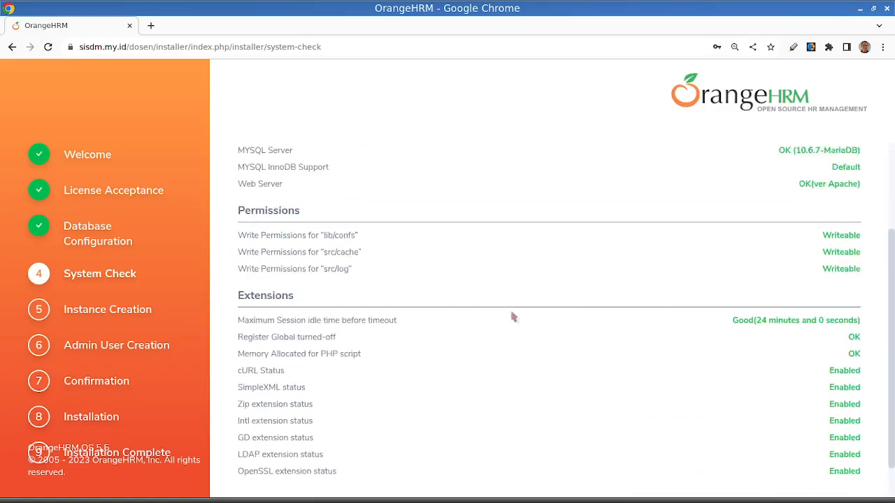
scroll(512, 318, "down", 3)
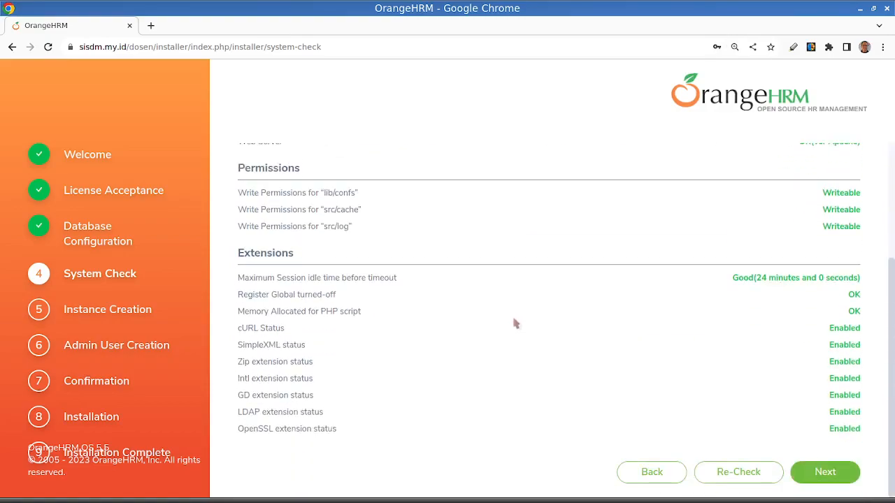
left_click(824, 473)
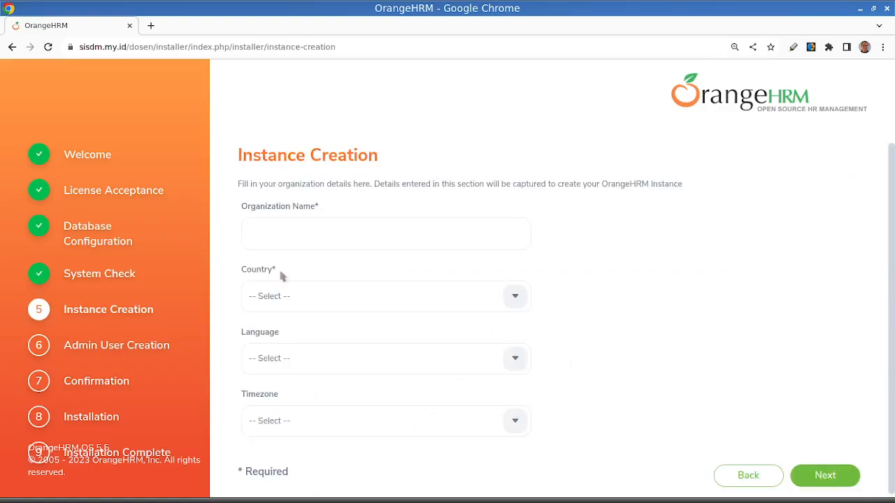
- Enter SI SDM PT X as the organization name for the instance
left_click(305, 234)
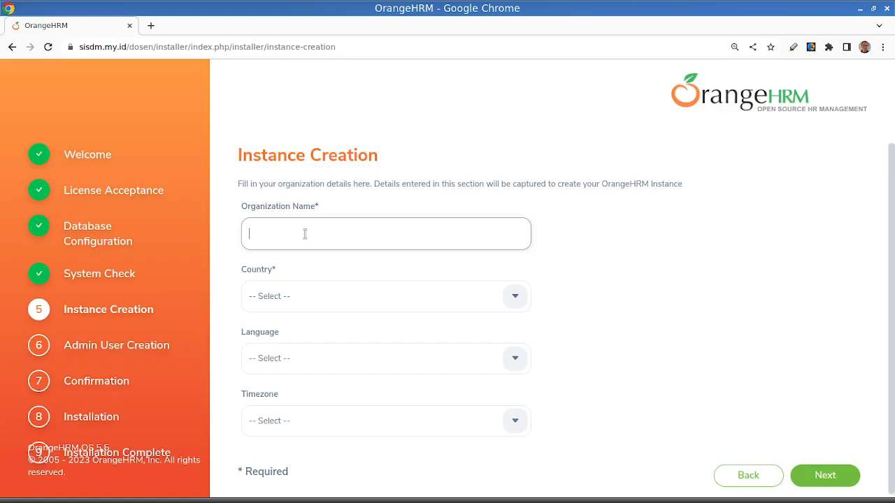
type("SI SDM PT X")
- Set the organization's country to Indonesia
left_click(514, 297)
key("i")
key("i")
key("i")
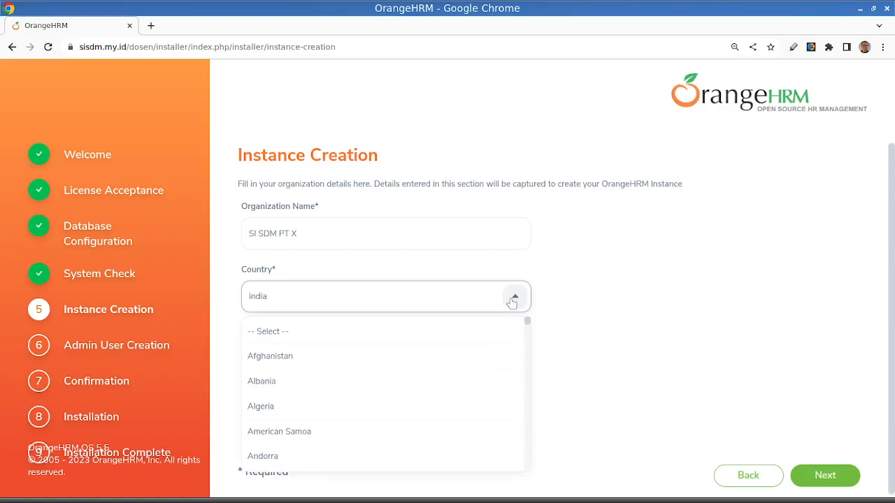
left_click(414, 303)
- Set the instance language to English (United States)
left_click(517, 361)
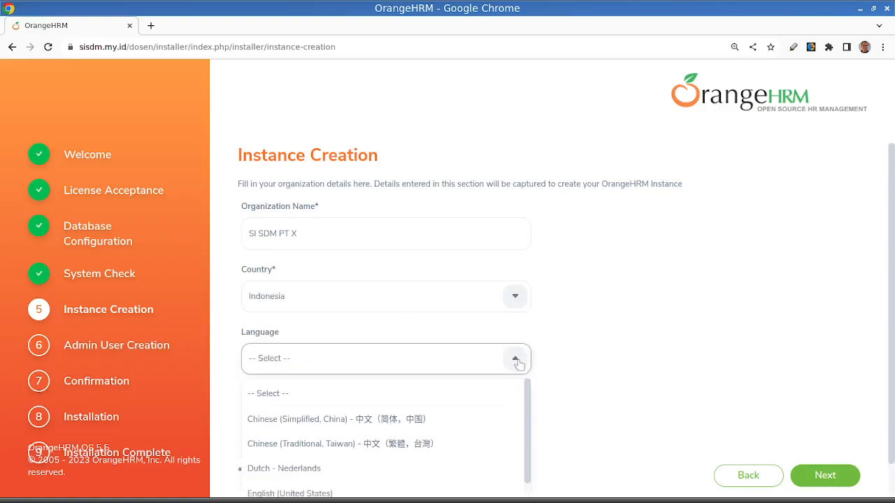
scroll(499, 468, "down", 2)
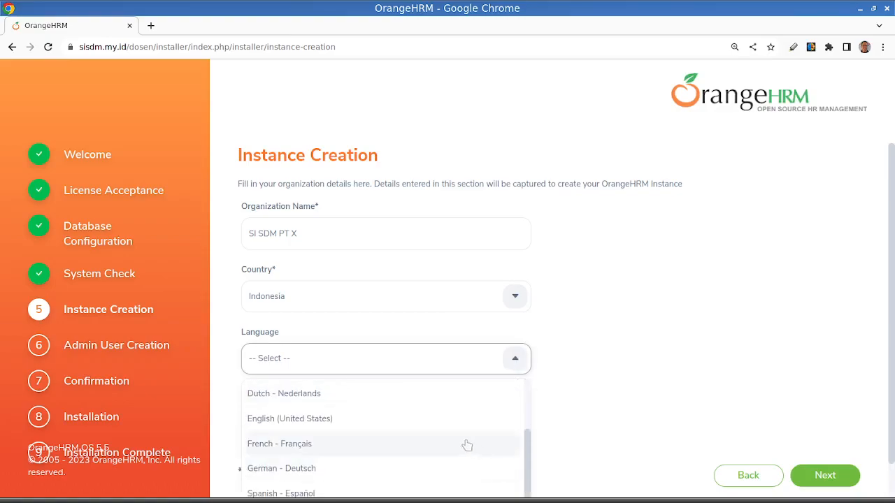
left_click(365, 420)
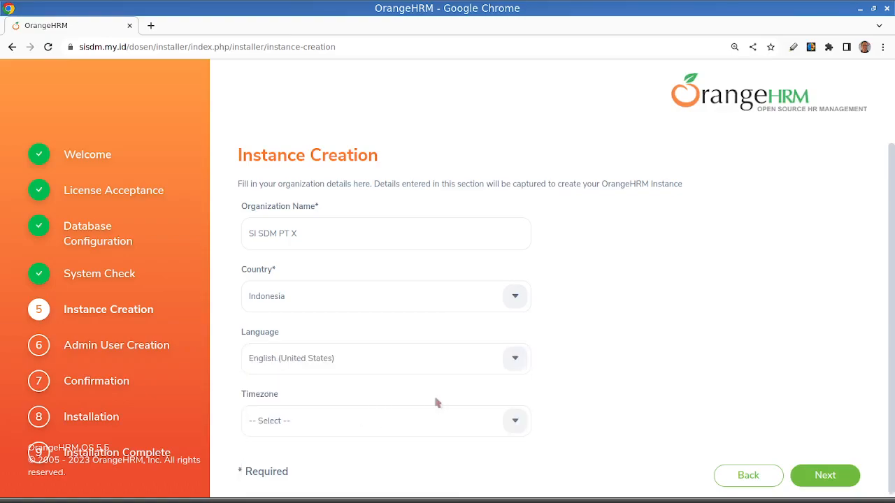
- Set the instance timezone to Asia/Jakarta and submit the organization details
left_click(518, 421)
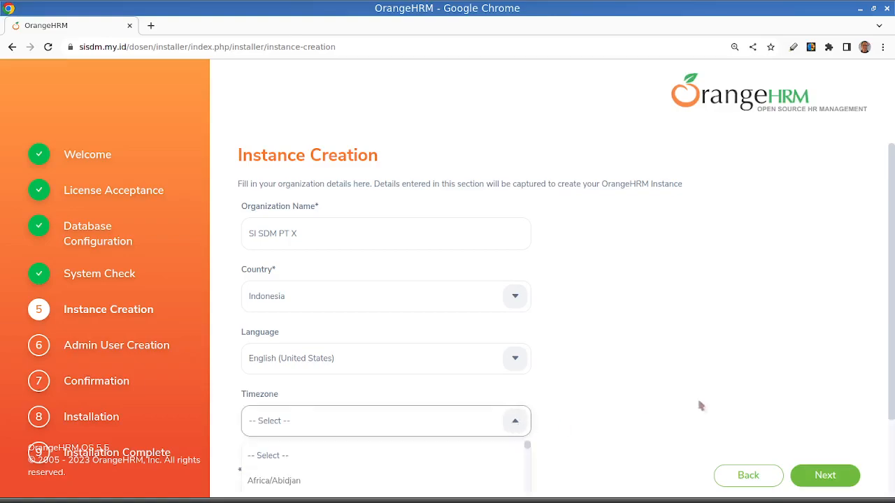
scroll(671, 408, "down", 2)
scroll(428, 444, "down", 10)
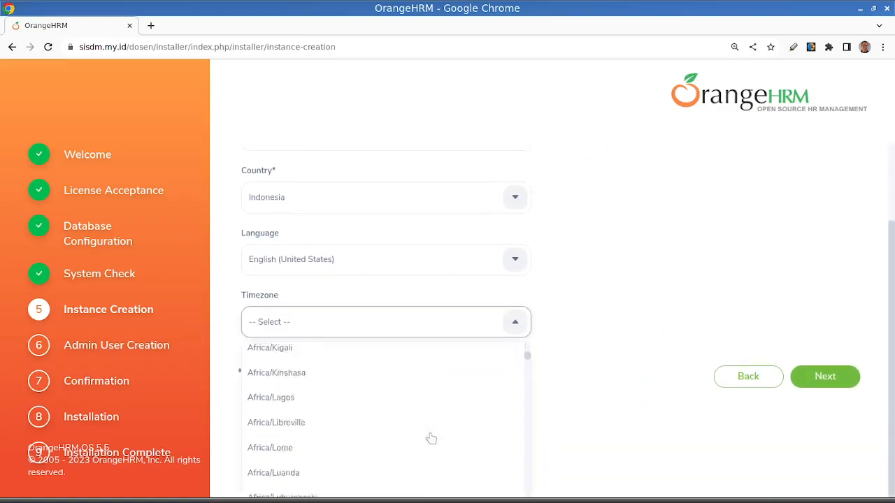
scroll(432, 436, "down", 15)
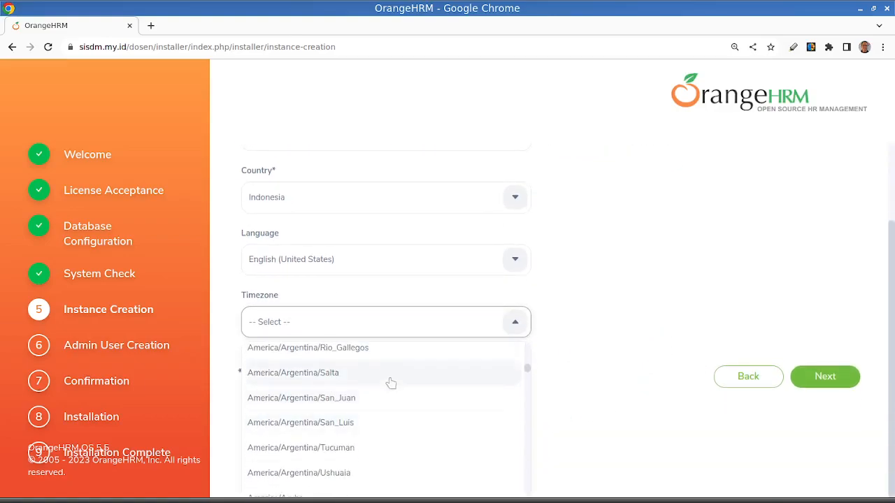
scroll(402, 429, "down", 20)
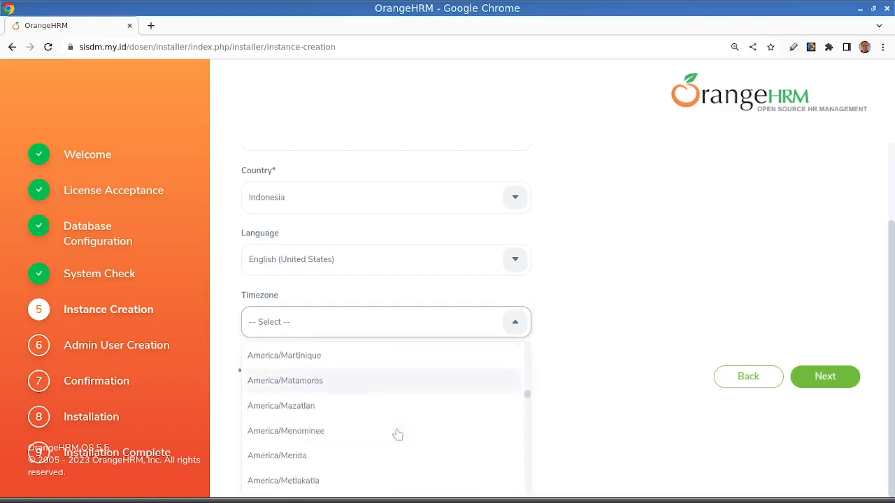
scroll(400, 435, "down", 20)
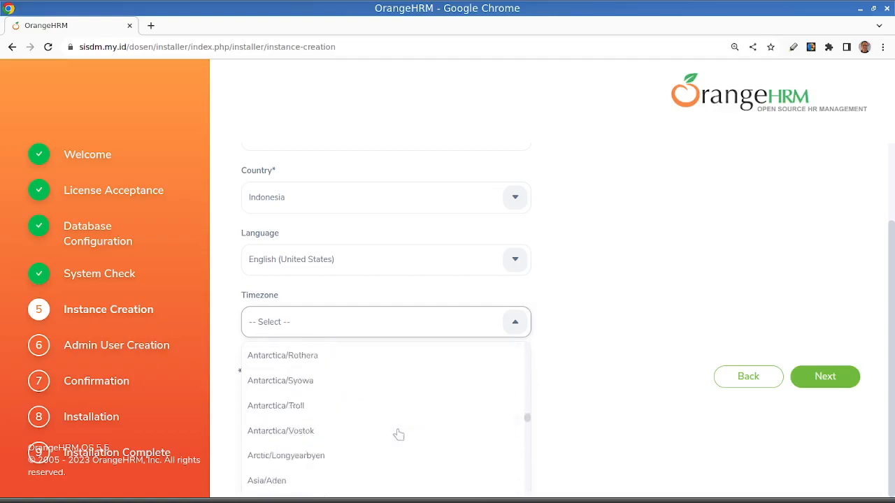
scroll(398, 434, "down", 1)
scroll(398, 433, "down", 3)
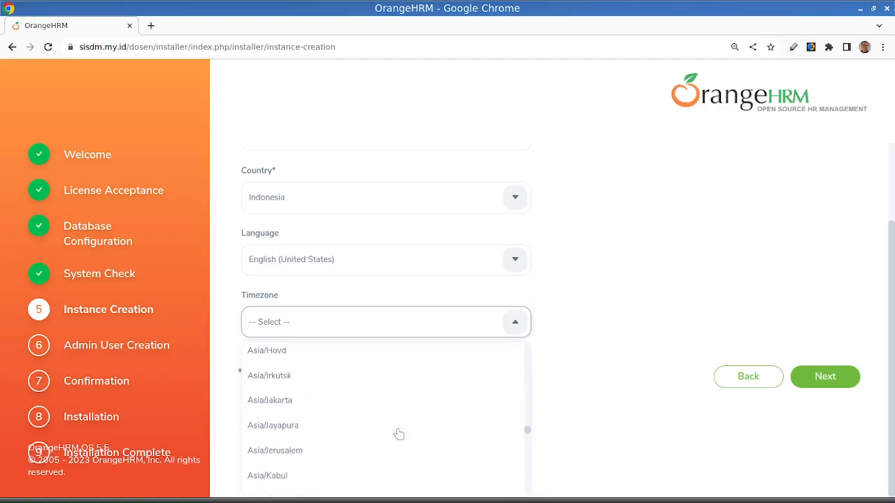
left_click(371, 402)
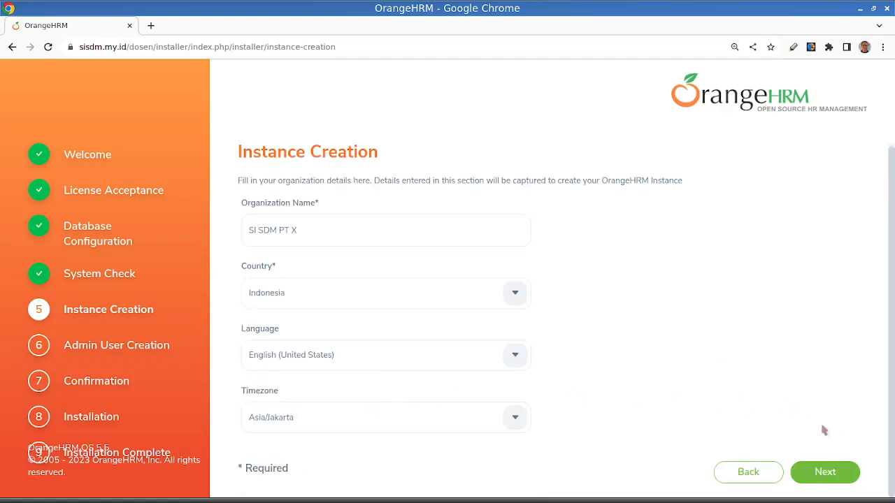
left_click(827, 474)
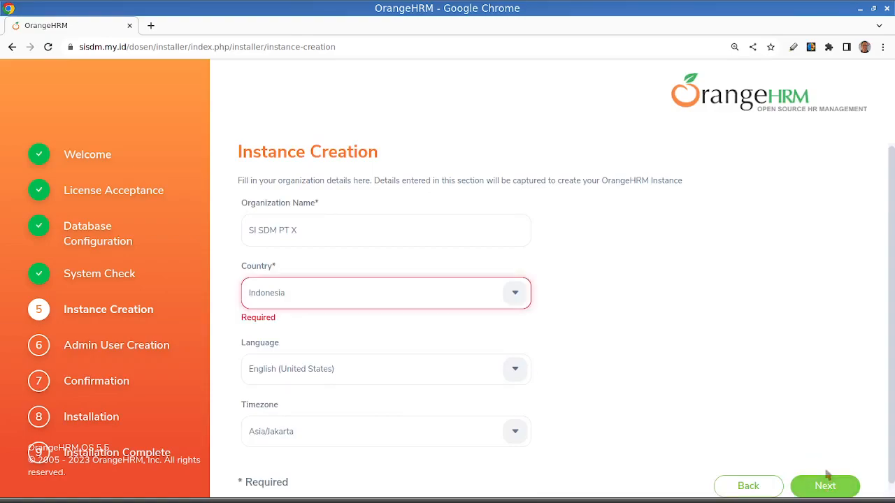
- Reselect Indonesia as the organization's country and continue to admin user creation
left_click(308, 300)
left_click(315, 297)
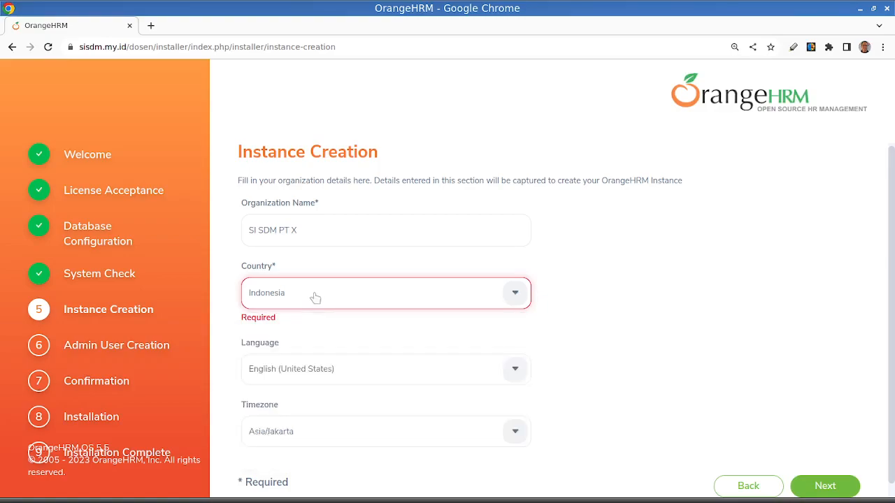
left_click(521, 303)
scroll(509, 379, "down", 1)
scroll(509, 379, "down", 10)
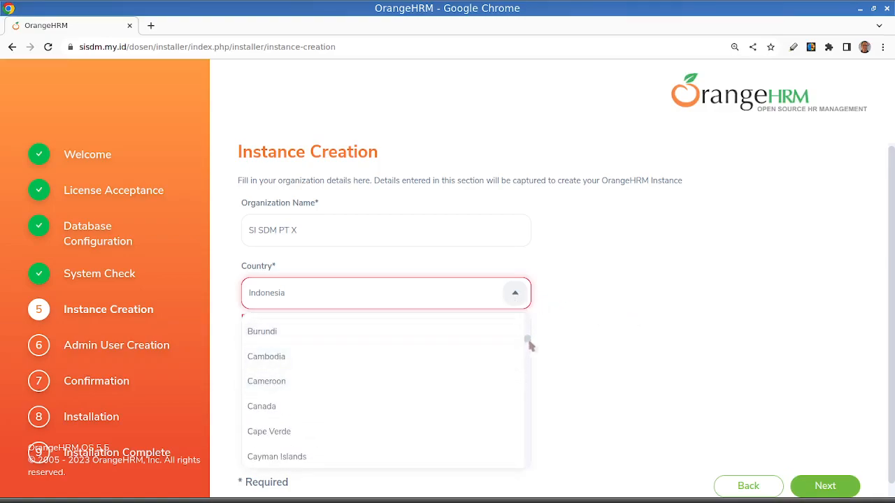
left_click_drag(527, 340, 528, 383)
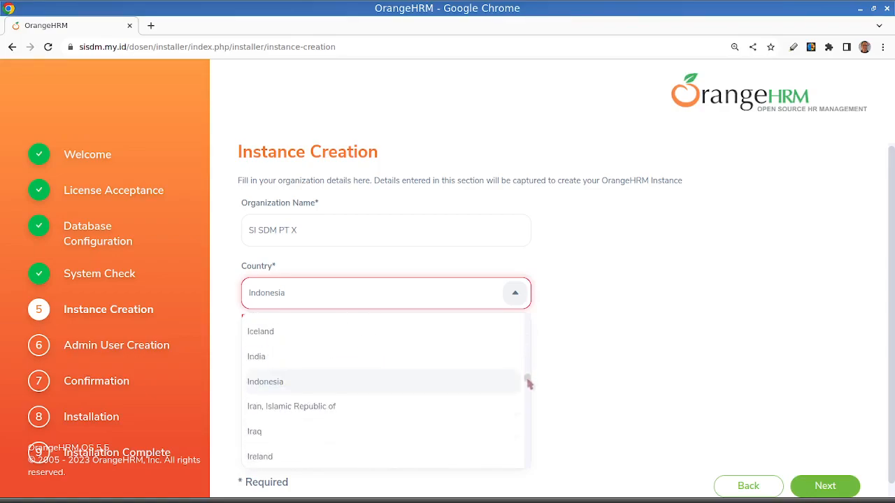
left_click(441, 382)
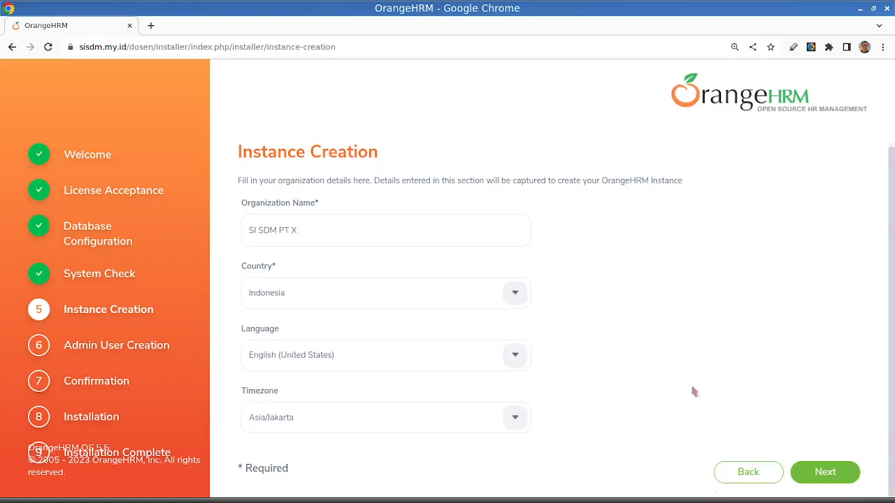
left_click(836, 479)
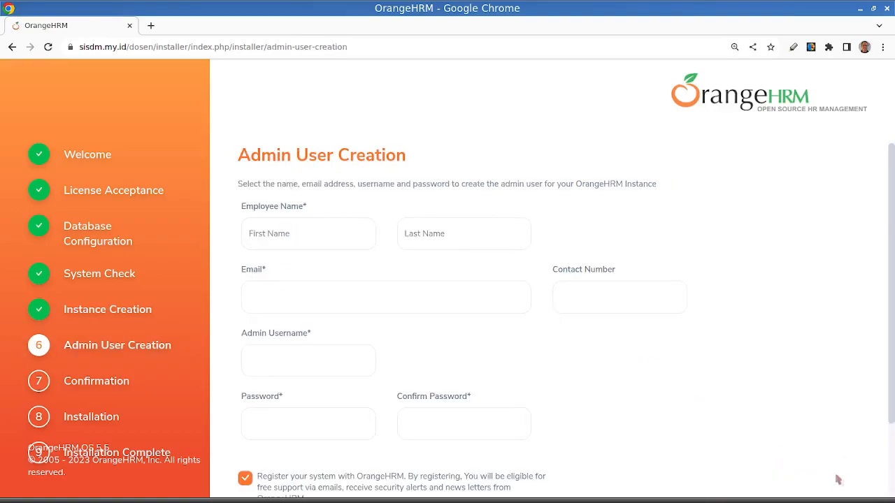
- Fill in the admin's employee name and email from the saved contact details and set the admin username to admin
left_click(327, 295)
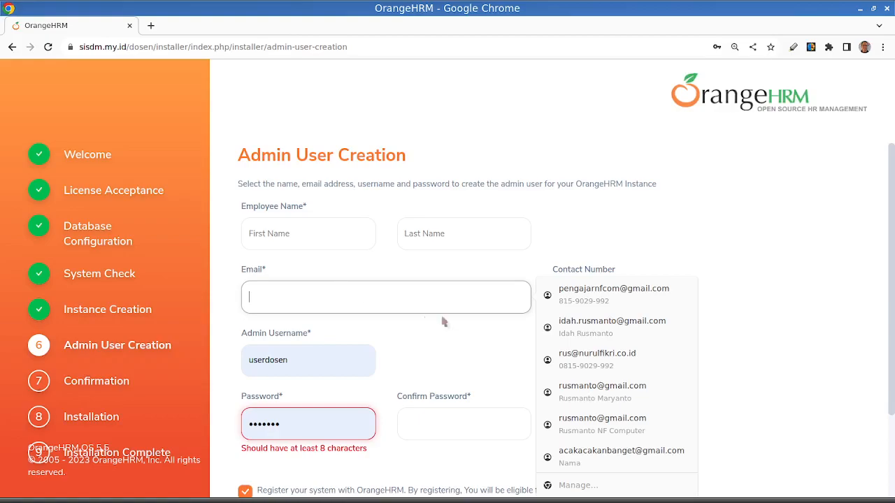
left_click(595, 391)
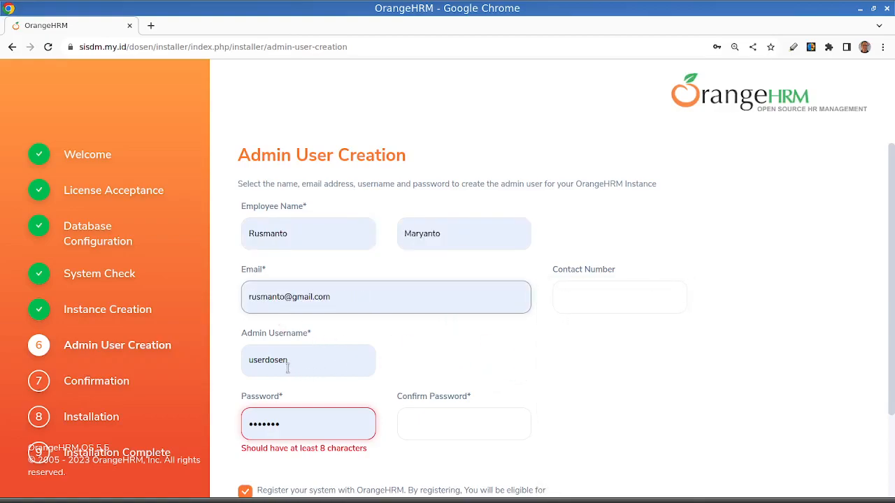
left_click_drag(297, 366, 217, 360)
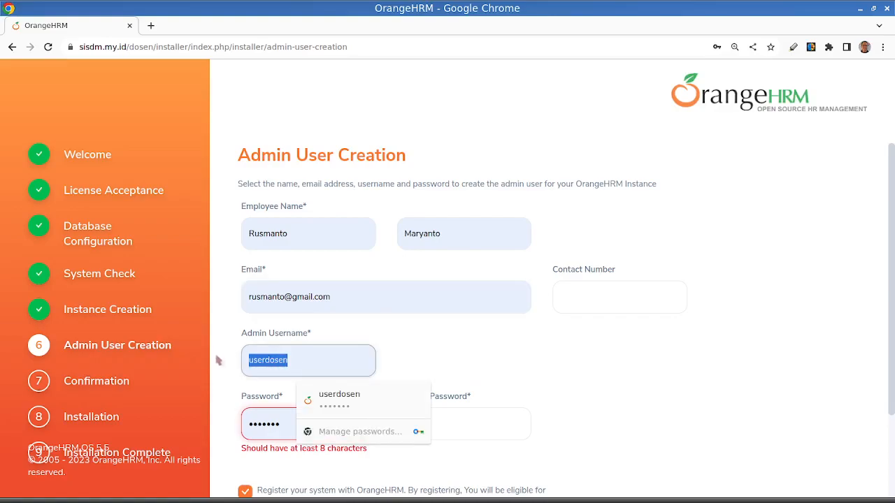
type("admin")
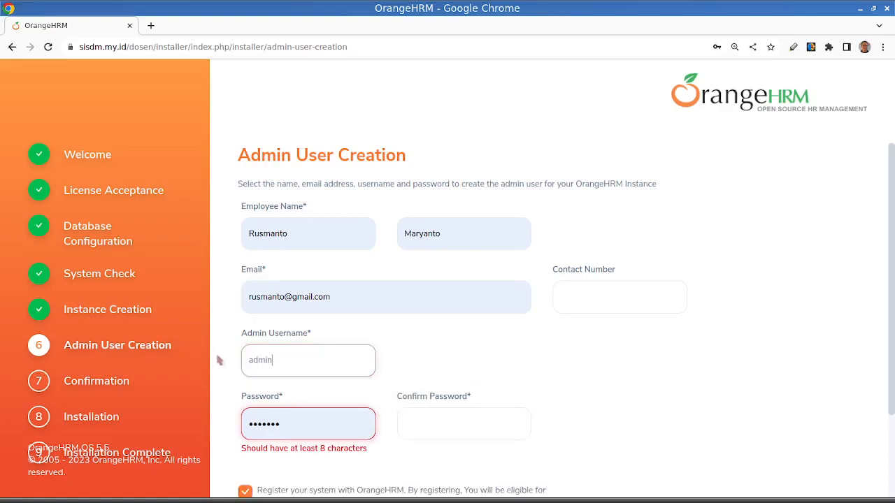
- Replace the prefilled admin password with a new one and enter the same password in the confirmation field
scroll(594, 360, "down", 3)
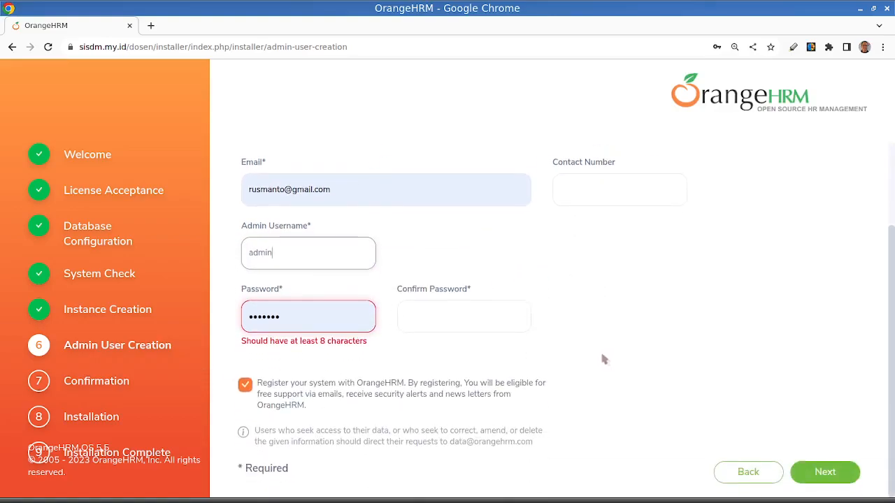
left_click(283, 318)
left_click_drag(283, 319, 231, 320)
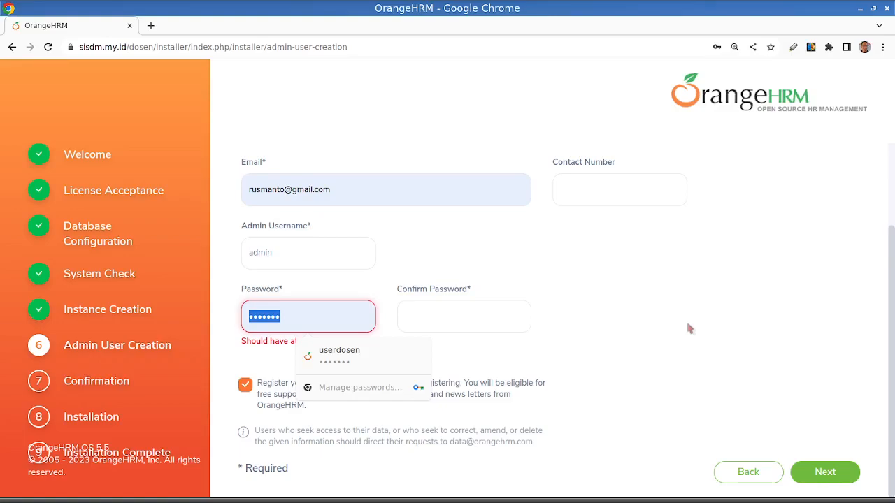
type("a")
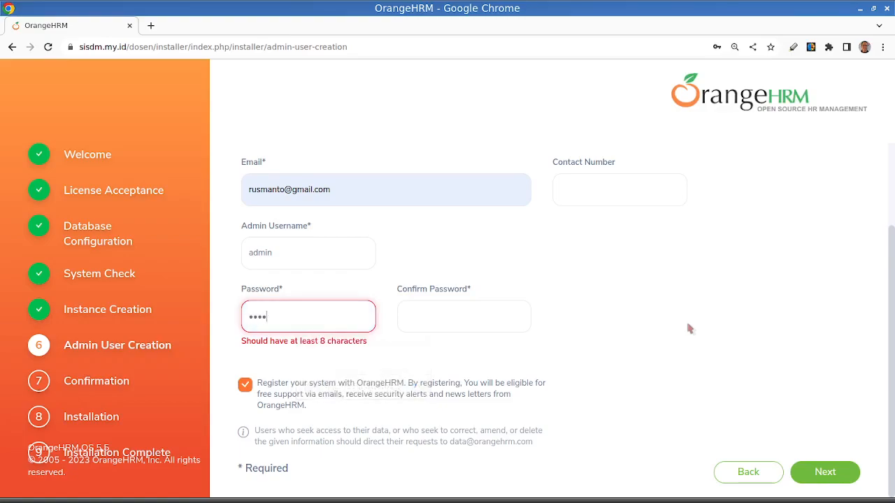
type("••••••••")
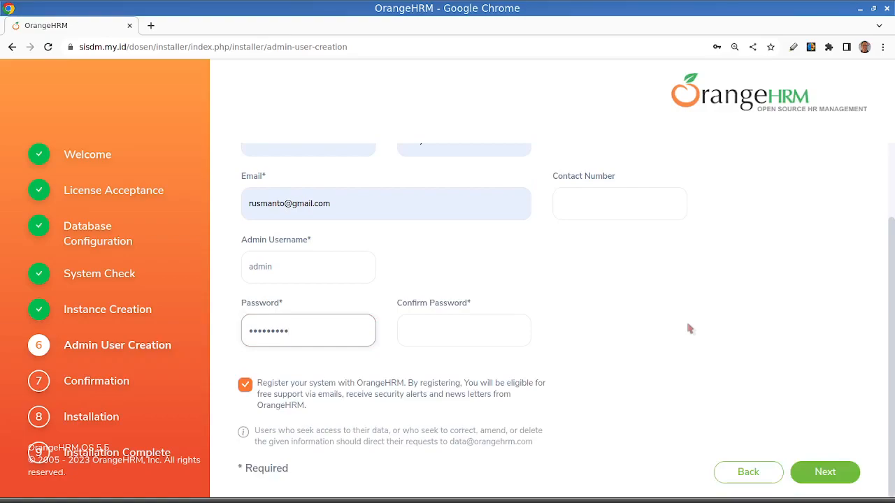
left_click(428, 331)
type("•")
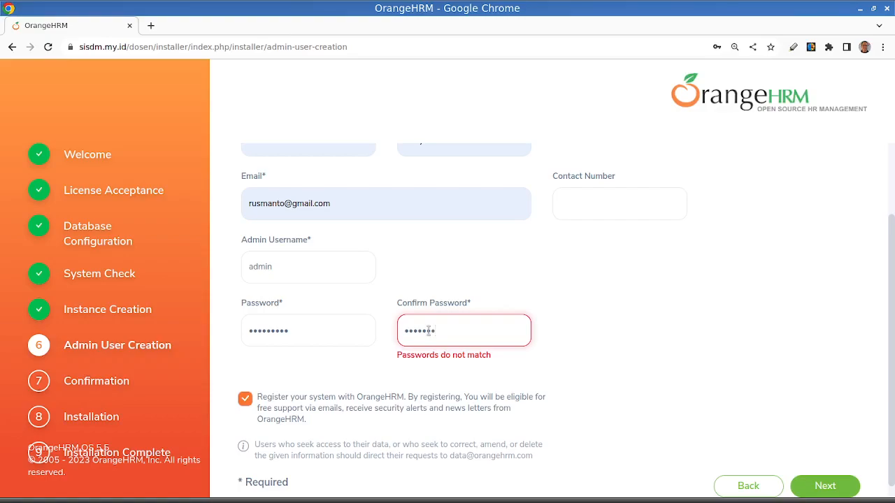
type("•")
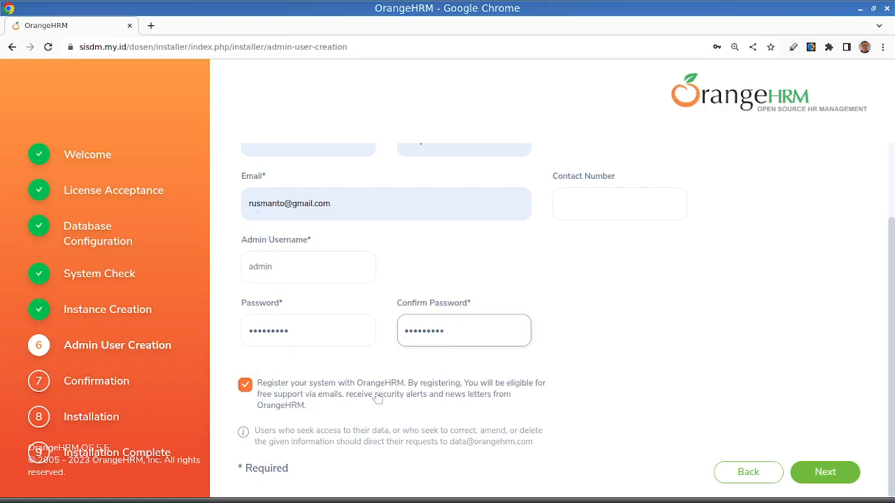
- Opt out of registering the system with OrangeHRM, continue to the confirmation stage and save the admin login in the browser
left_click(246, 388)
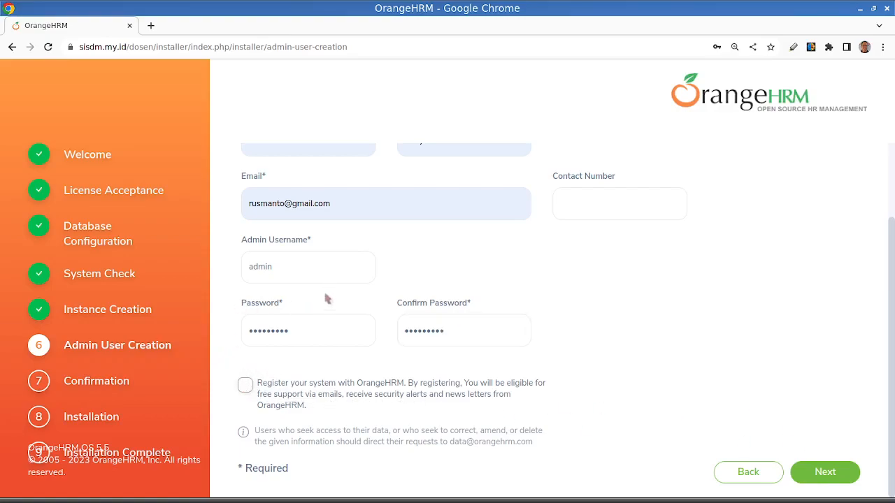
left_click(245, 385)
left_click(246, 385)
left_click(824, 472)
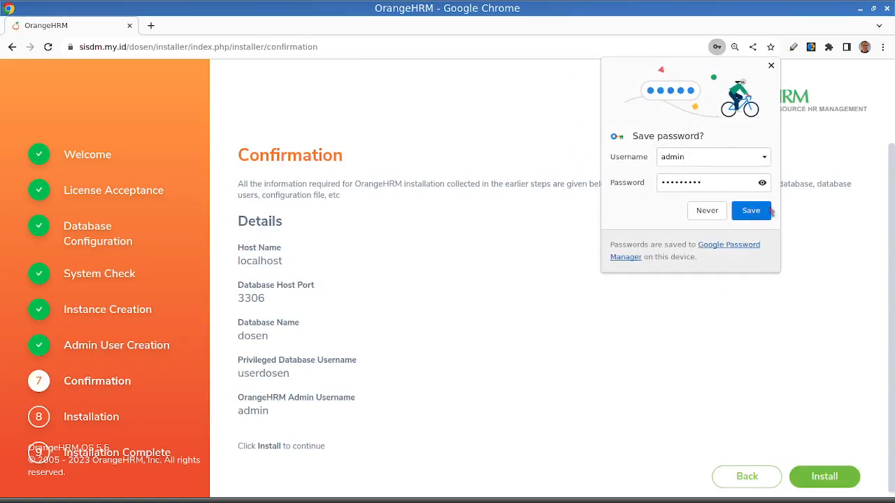
left_click(750, 212)
- Run the OrangeHRM installation from the confirmed details and launch the installed application
scroll(632, 276, "down", 1)
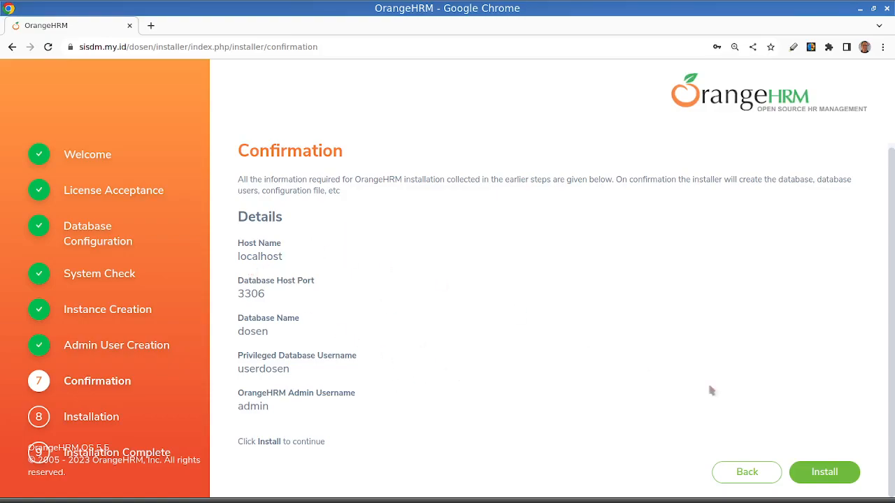
left_click(827, 473)
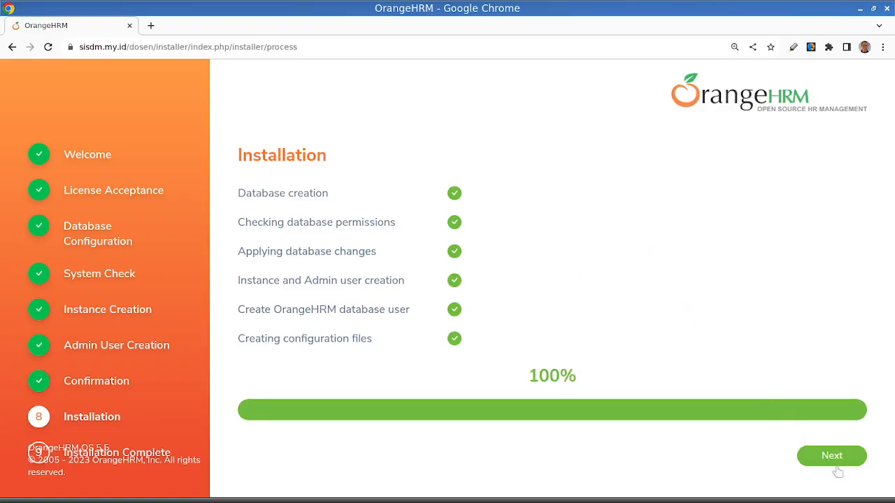
left_click(834, 461)
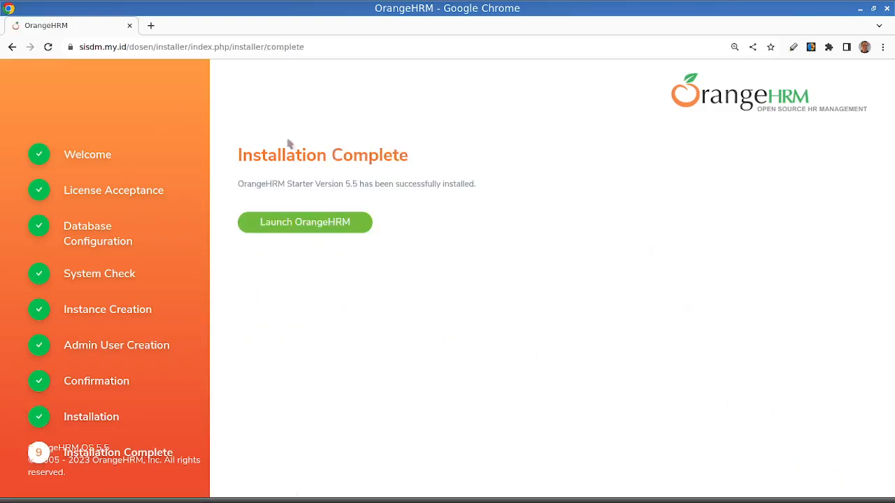
left_click(303, 227)
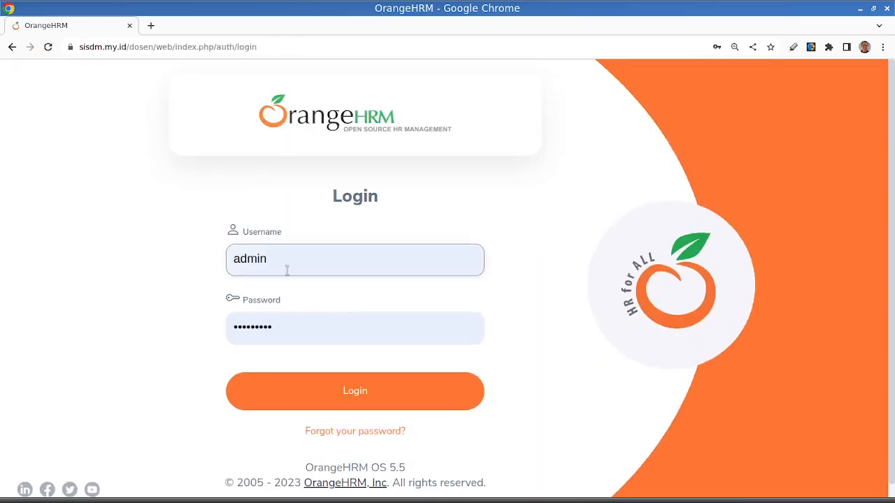
- Log in to OrangeHRM as admin using the saved username and password
left_click(274, 260)
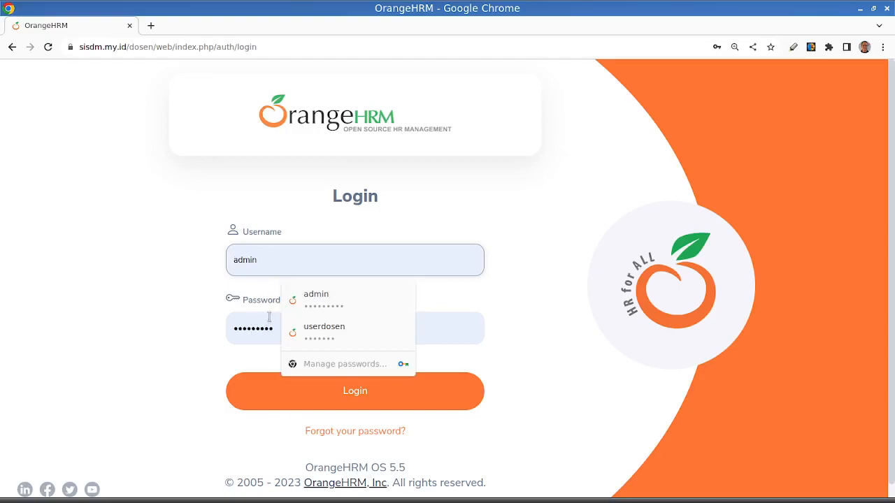
left_click(313, 301)
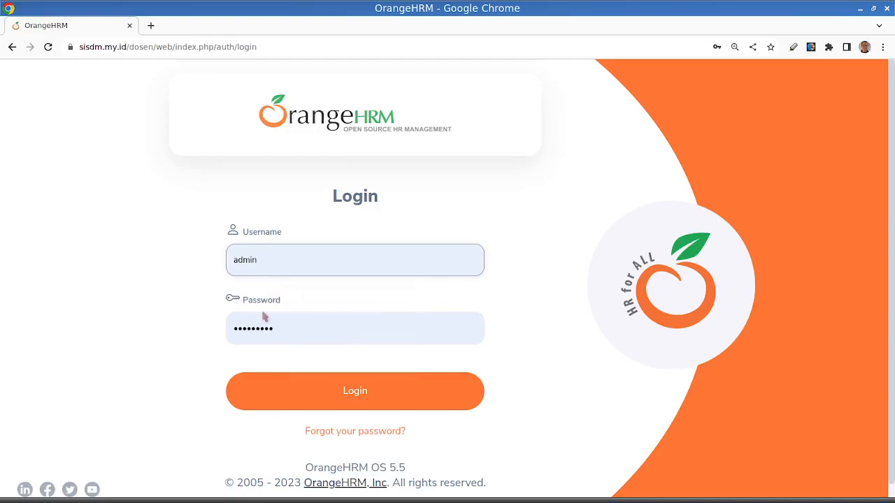
left_click(366, 396)
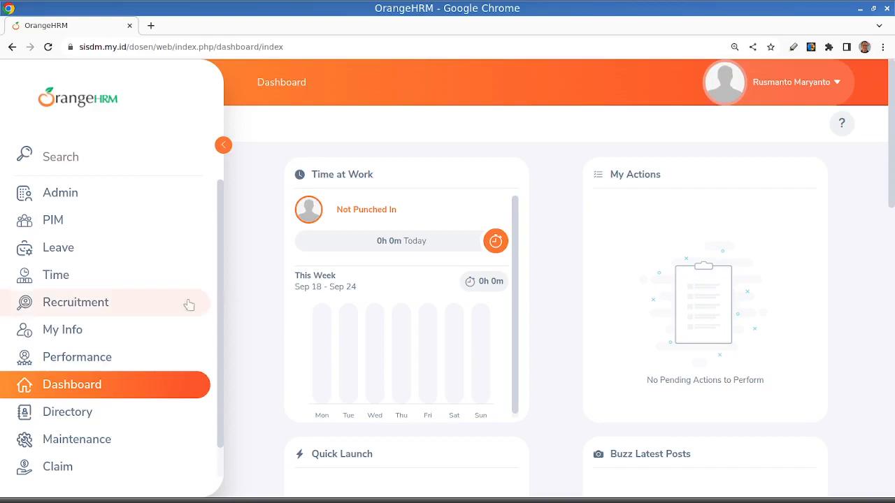
- View the PIM employee list and examine the system user records in the Admin module
left_click(57, 228)
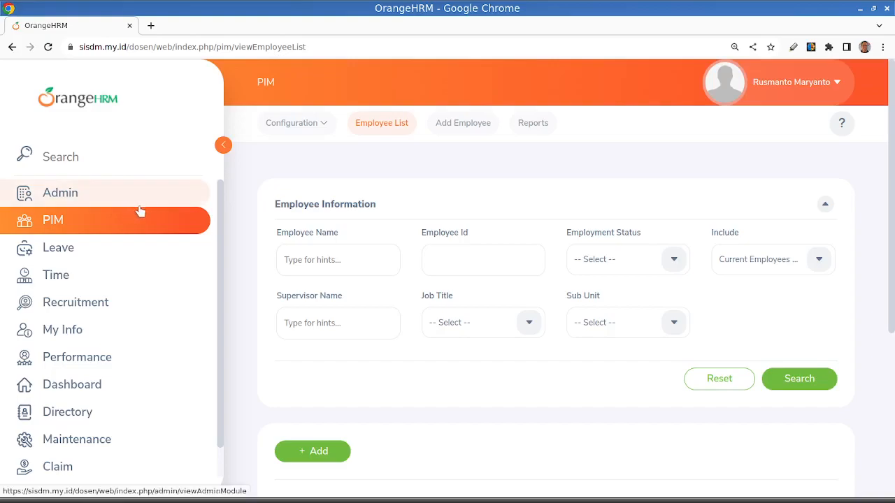
left_click(87, 198)
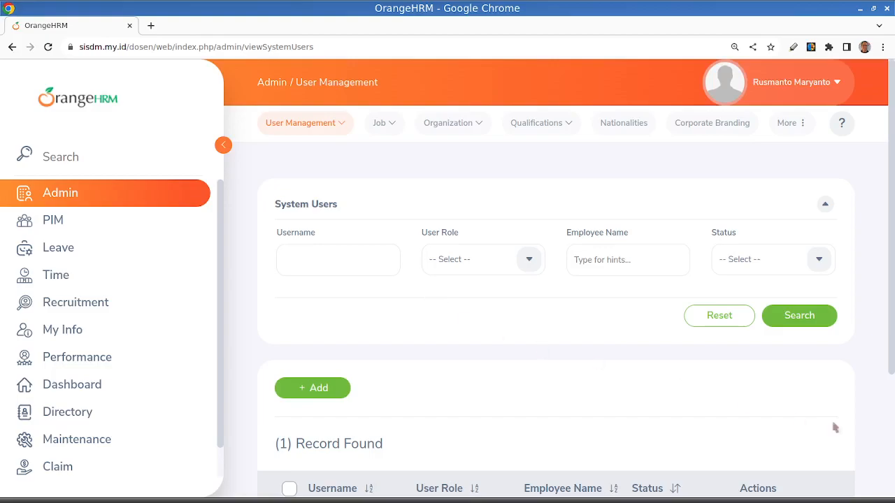
scroll(849, 388, "down", 3)
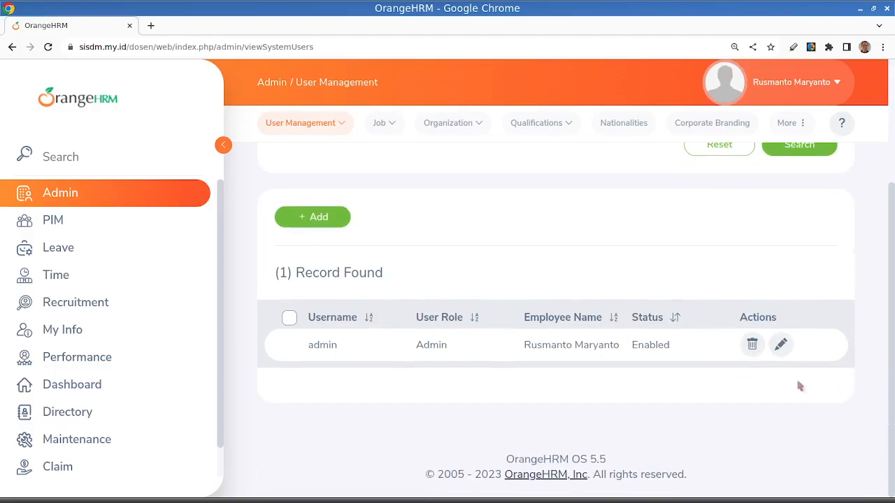